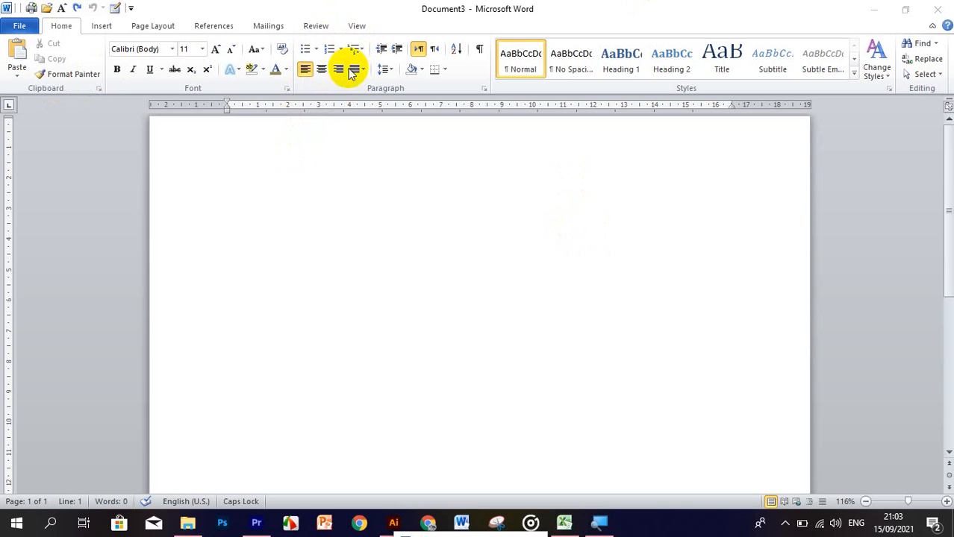
Step: Enter the heading CINWAAN on the first line of the blank document
{"action": "left_click", "coordinate": [349, 218]}
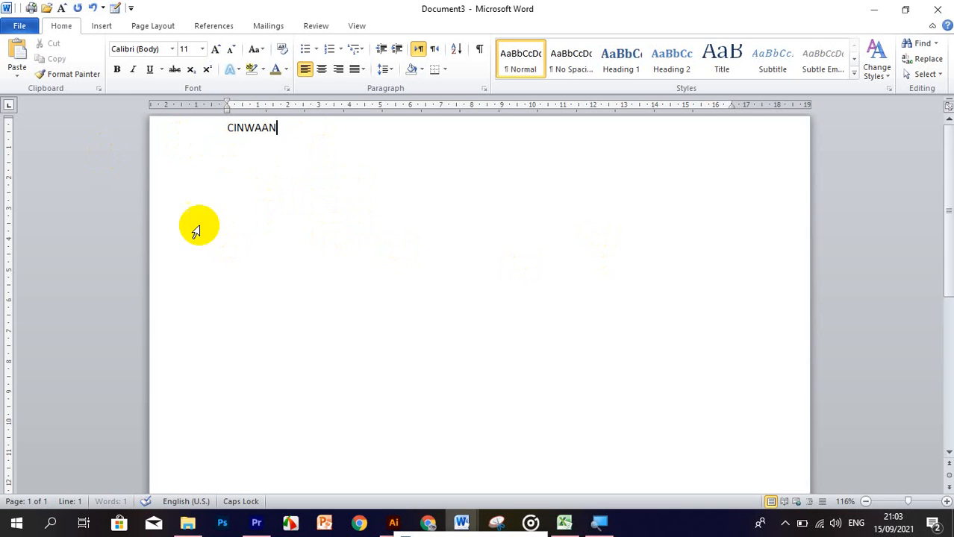
{"action": "left_click_drag", "start_coordinate": [222, 128], "coordinate": [285, 129]}
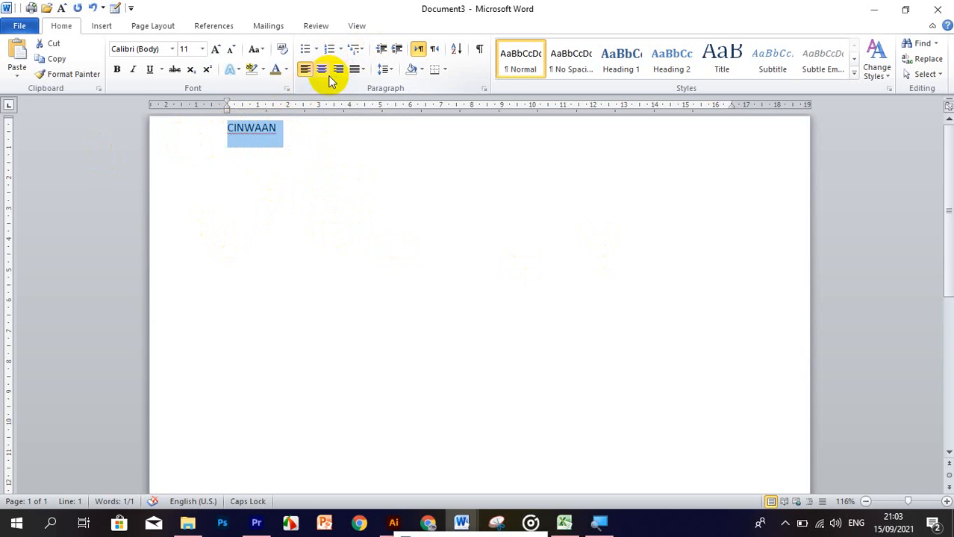
{"action": "left_click", "coordinate": [241, 128]}
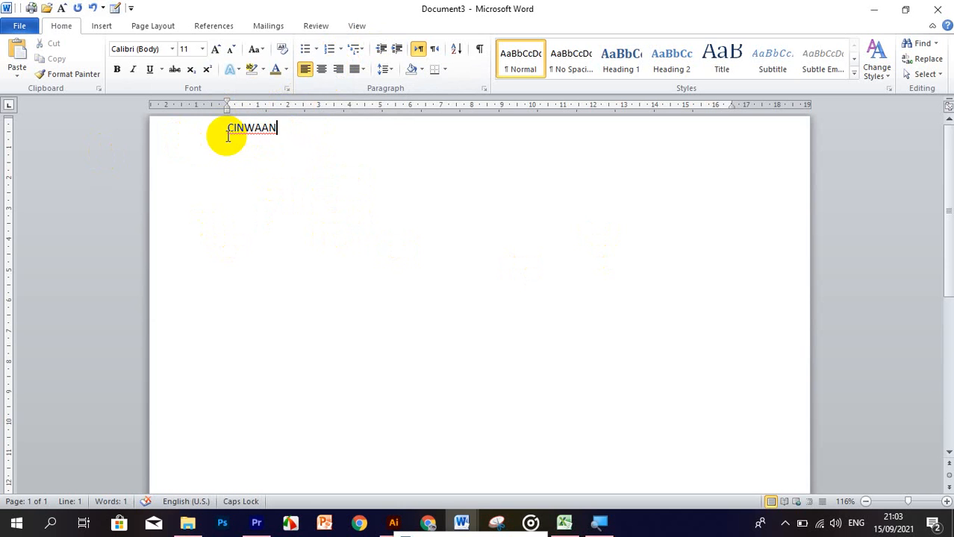
{"action": "double_click", "coordinate": [234, 134]}
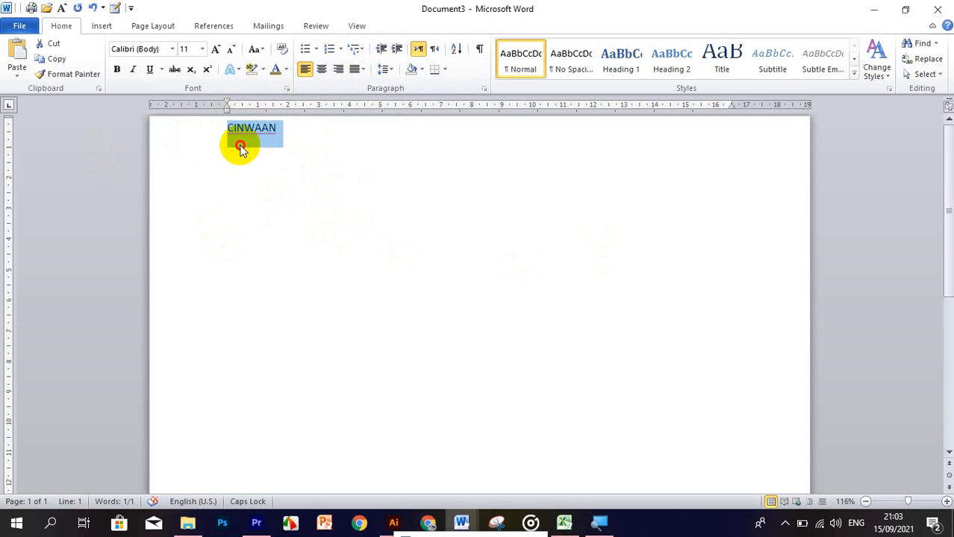
{"action": "left_click", "coordinate": [236, 128]}
{"action": "left_click_drag", "start_coordinate": [236, 126], "coordinate": [298, 132]}
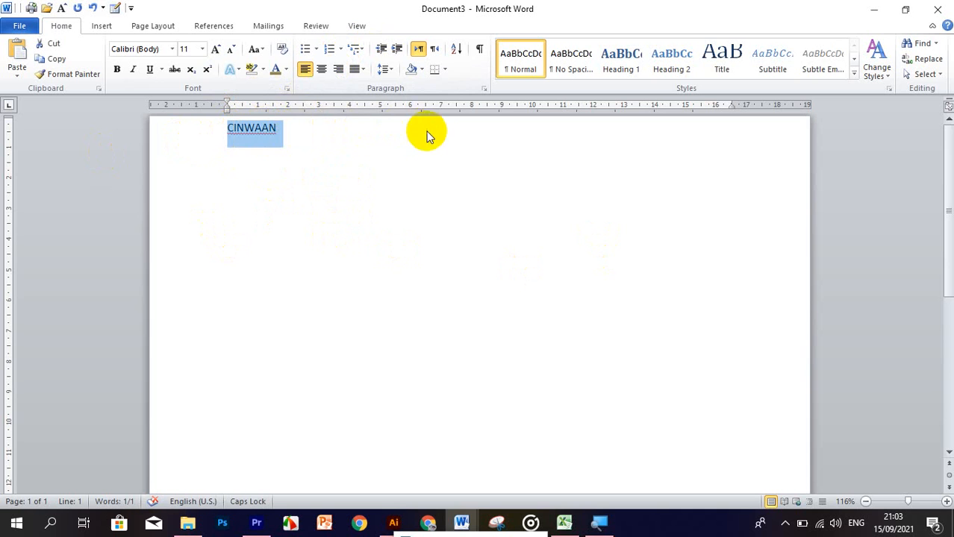
{"action": "left_click", "coordinate": [448, 133]}
{"action": "left_click", "coordinate": [575, 132]}
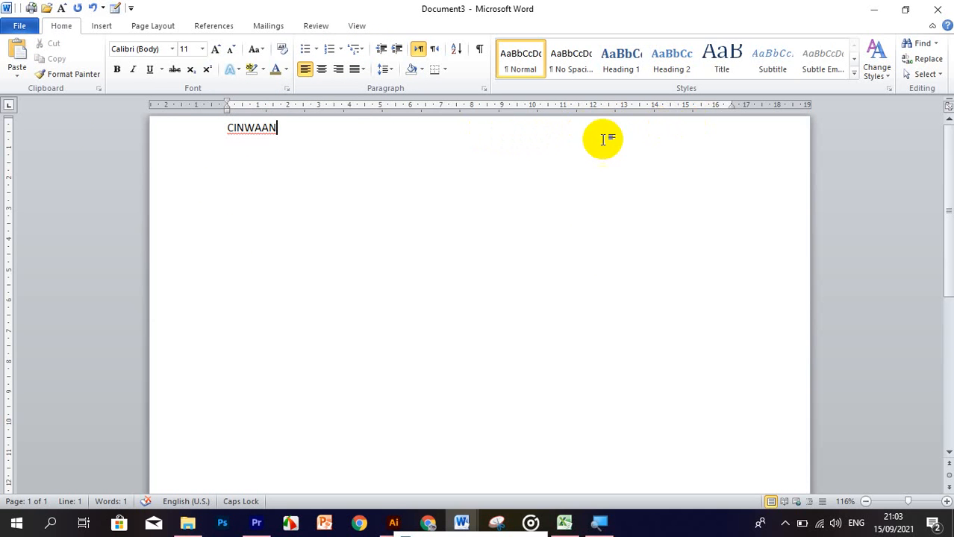
{"action": "left_click", "coordinate": [421, 145]}
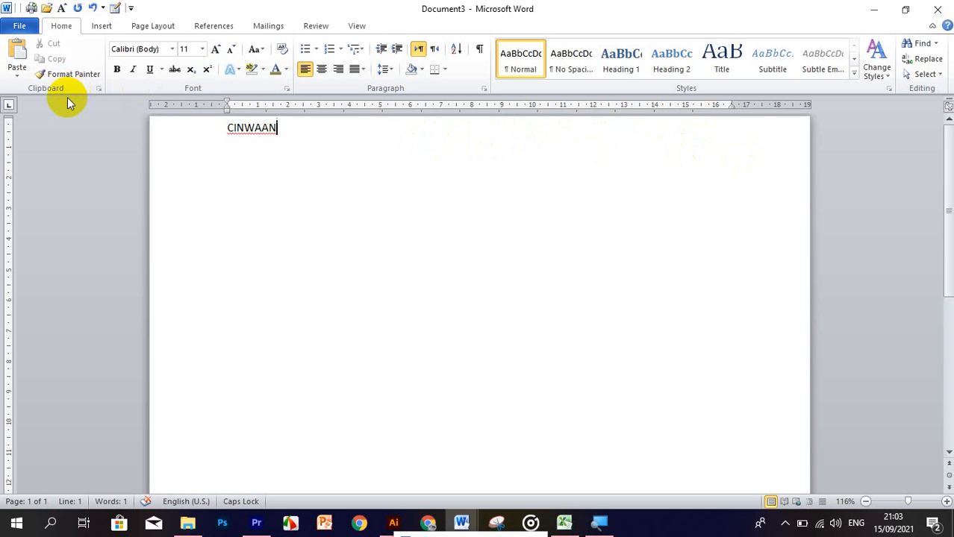
Step: Generate three paragraphs of sample text below the CINWAAN heading with the =RAND function
{"action": "left_click_drag", "start_coordinate": [225, 127], "coordinate": [296, 154]}
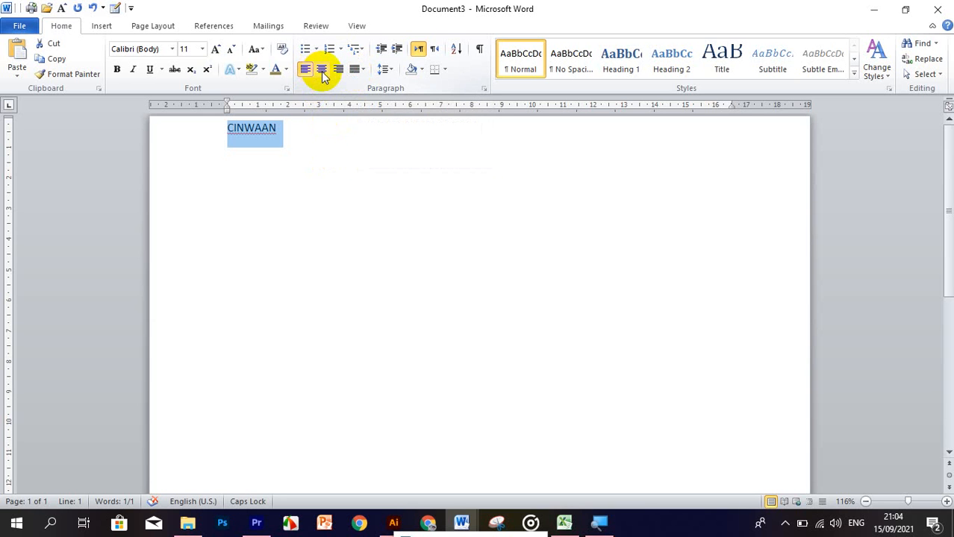
{"action": "left_click", "coordinate": [253, 141]}
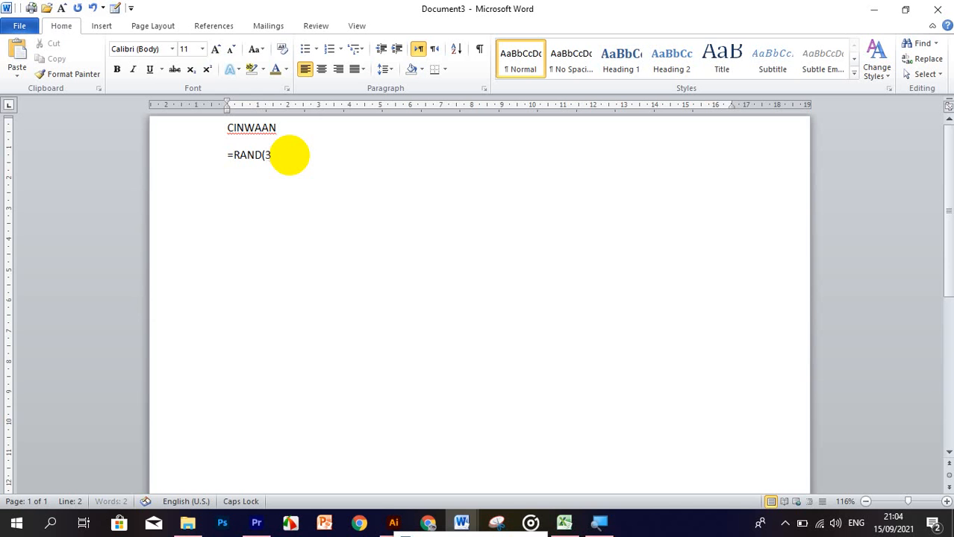
{"action": "key", "text": "Return"}
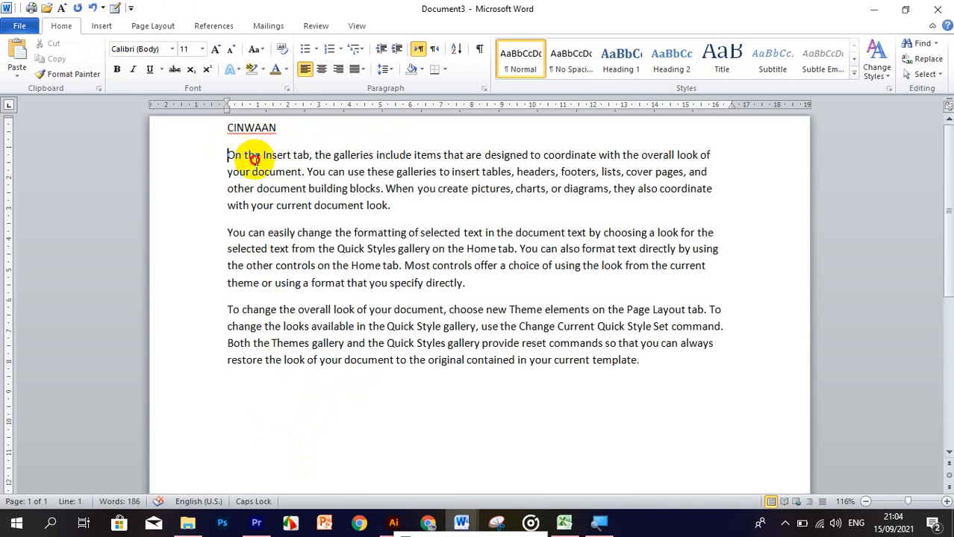
Step: Make the three body paragraphs below the heading bold
{"action": "left_click_drag", "start_coordinate": [228, 155], "coordinate": [699, 356]}
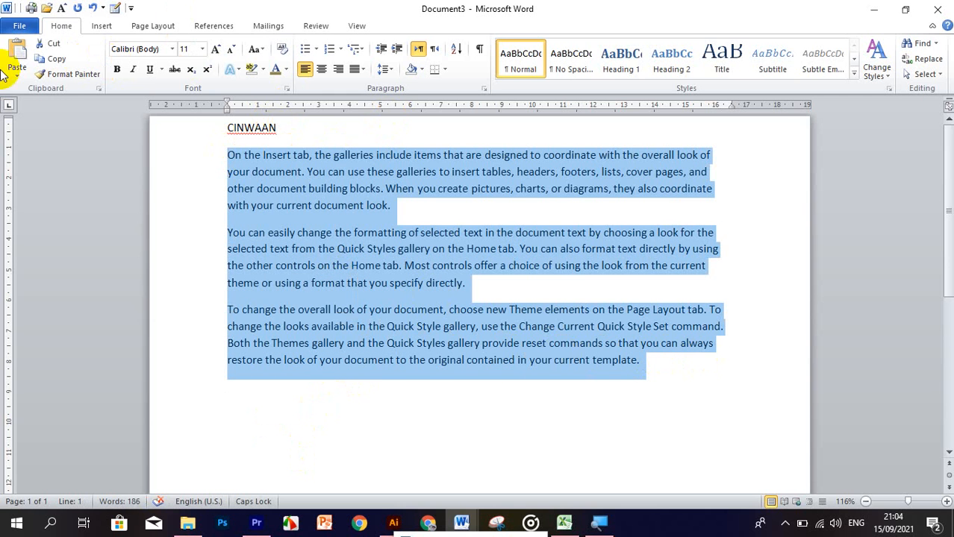
{"action": "left_click", "coordinate": [118, 69]}
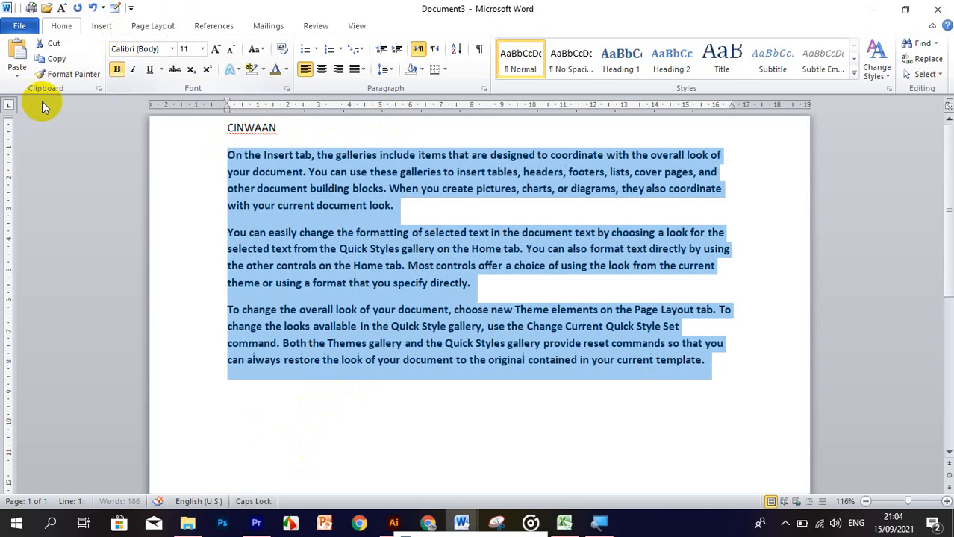
{"action": "left_click", "coordinate": [464, 261]}
Step: Center the CINWAAN heading on its line
{"action": "left_click", "coordinate": [311, 141]}
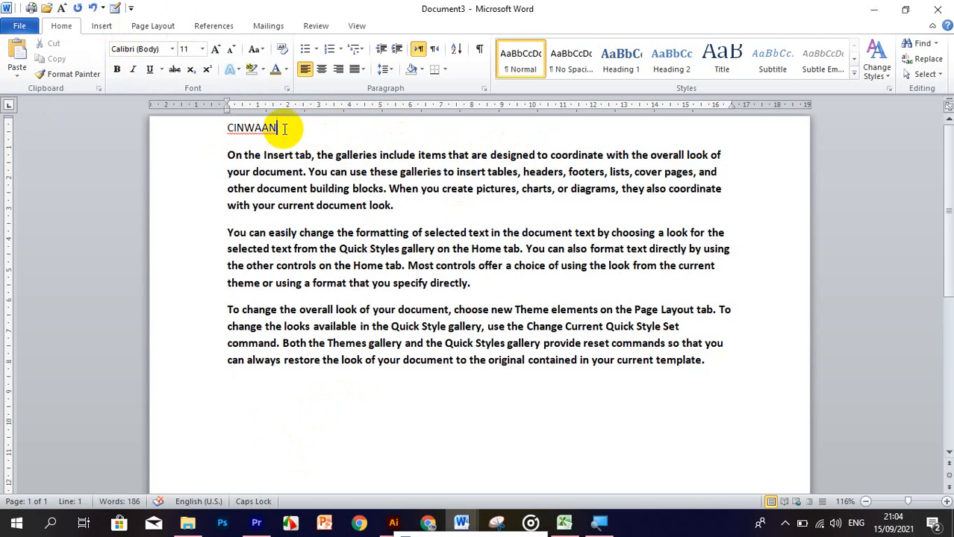
{"action": "left_click_drag", "start_coordinate": [279, 128], "coordinate": [215, 127]}
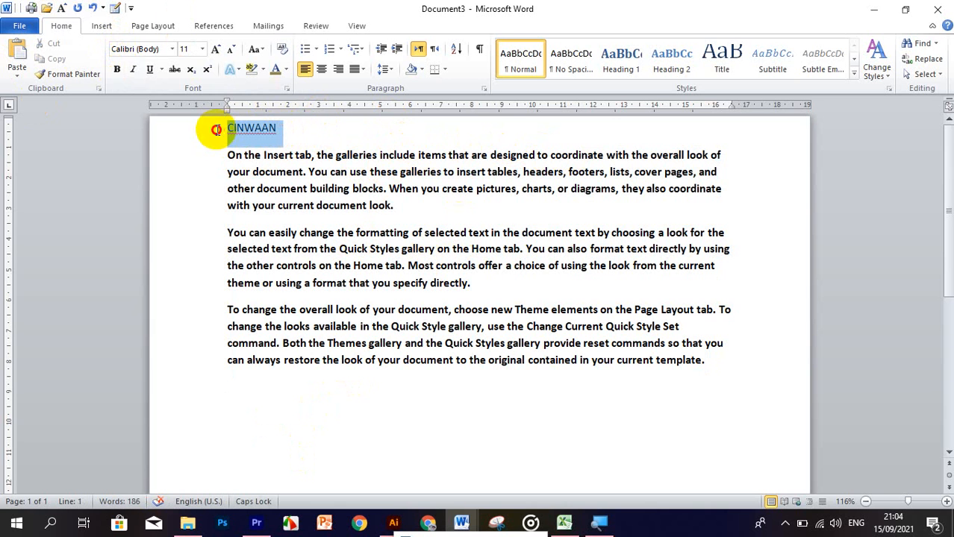
{"action": "left_click", "coordinate": [326, 67]}
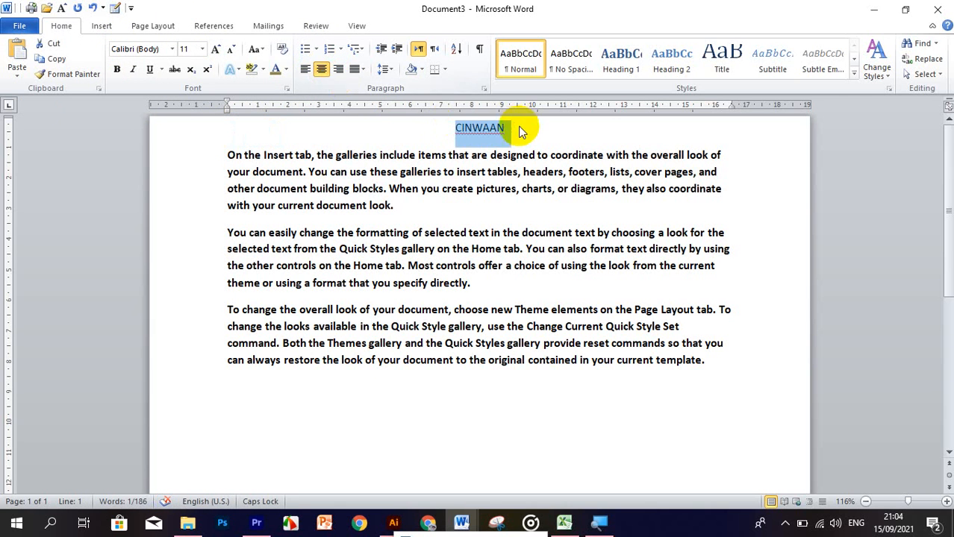
Step: Try right, Justify, Justify Low and Justify High alignment on the CINWAAN heading, and return it to centered
{"action": "left_click", "coordinate": [339, 70]}
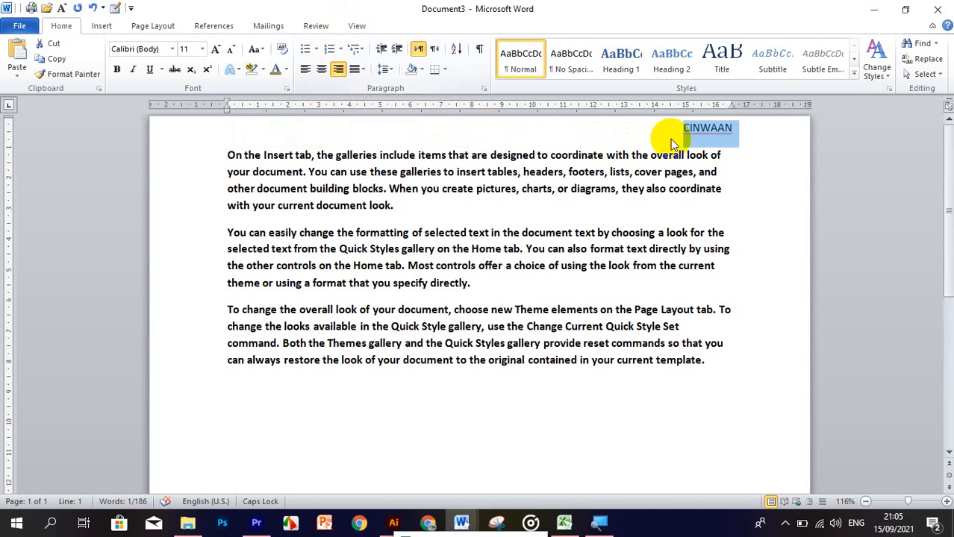
{"action": "left_click", "coordinate": [363, 69]}
{"action": "left_click", "coordinate": [366, 86]}
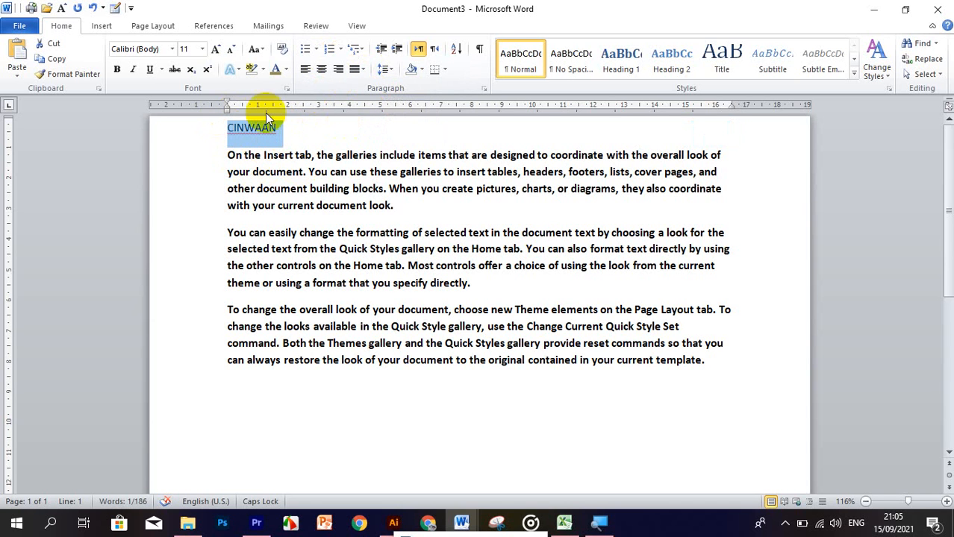
{"action": "left_click", "coordinate": [363, 70]}
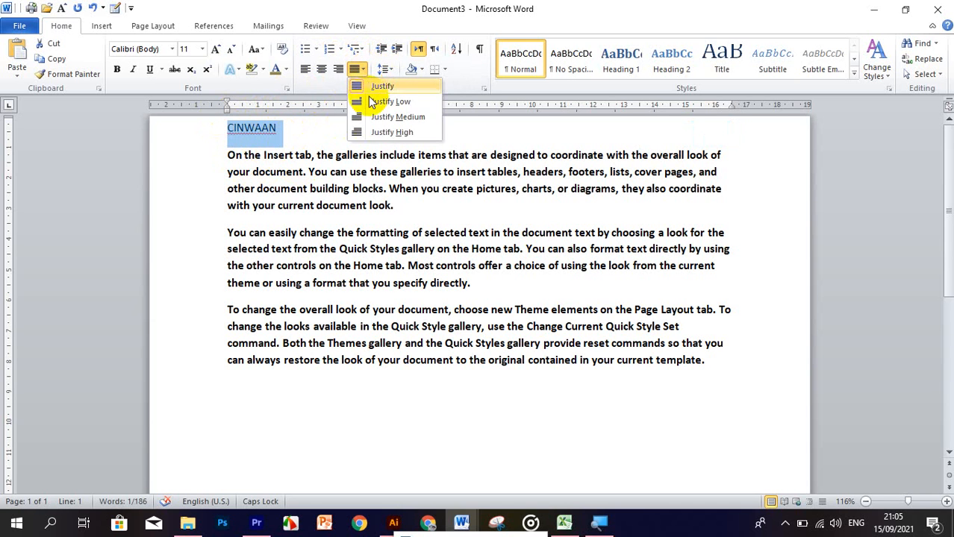
{"action": "left_click", "coordinate": [367, 101]}
{"action": "left_click", "coordinate": [364, 74]}
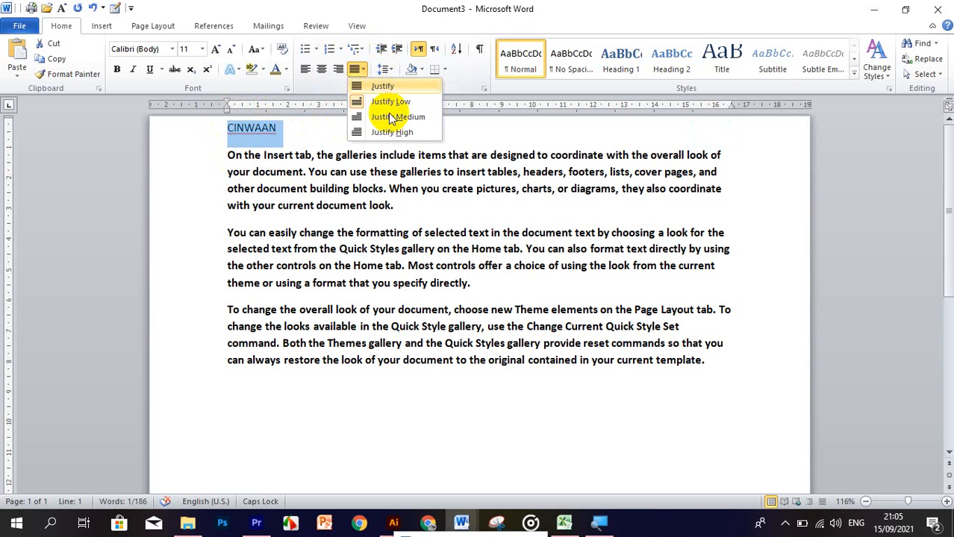
{"action": "left_click", "coordinate": [371, 130]}
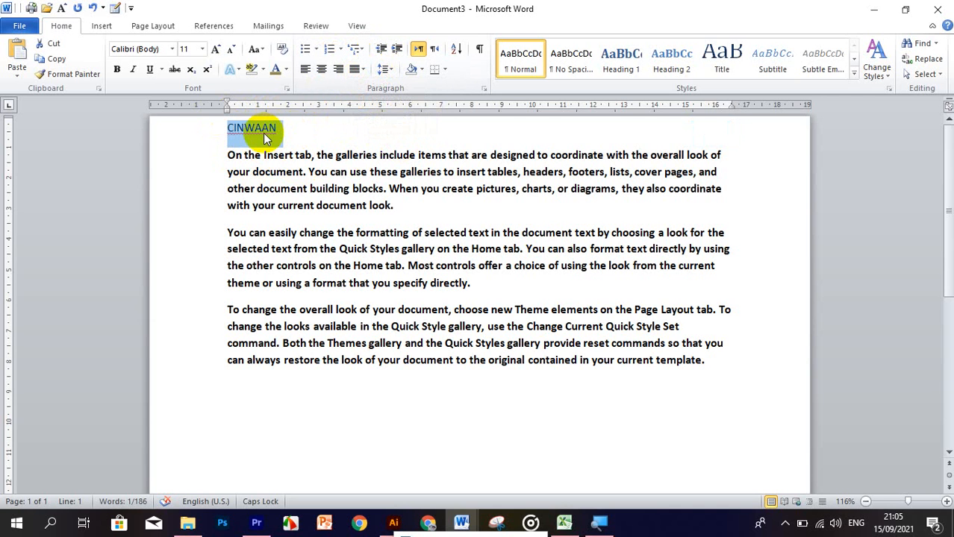
{"action": "left_click", "coordinate": [317, 75]}
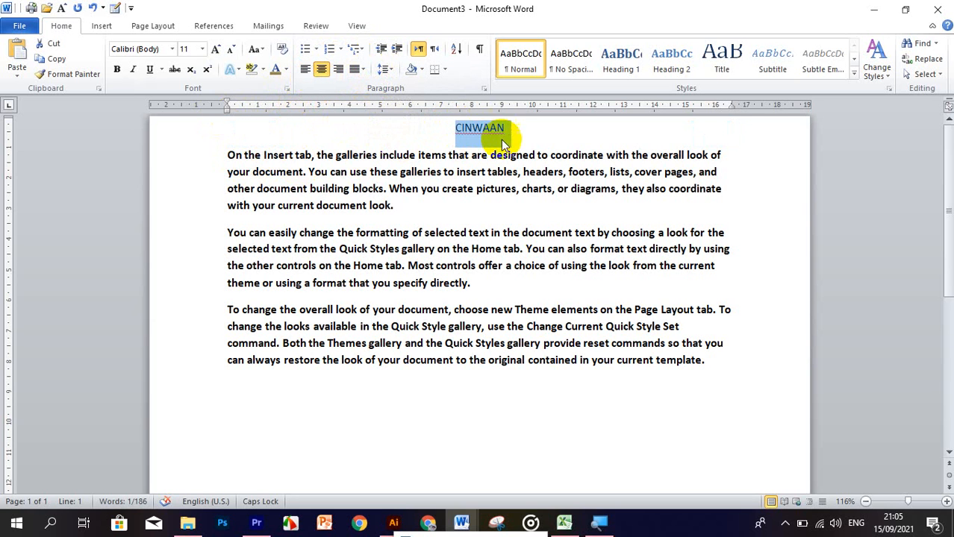
Step: Make the centered CINWAAN heading bold and enlarge its font by two size increments
{"action": "left_click", "coordinate": [500, 131]}
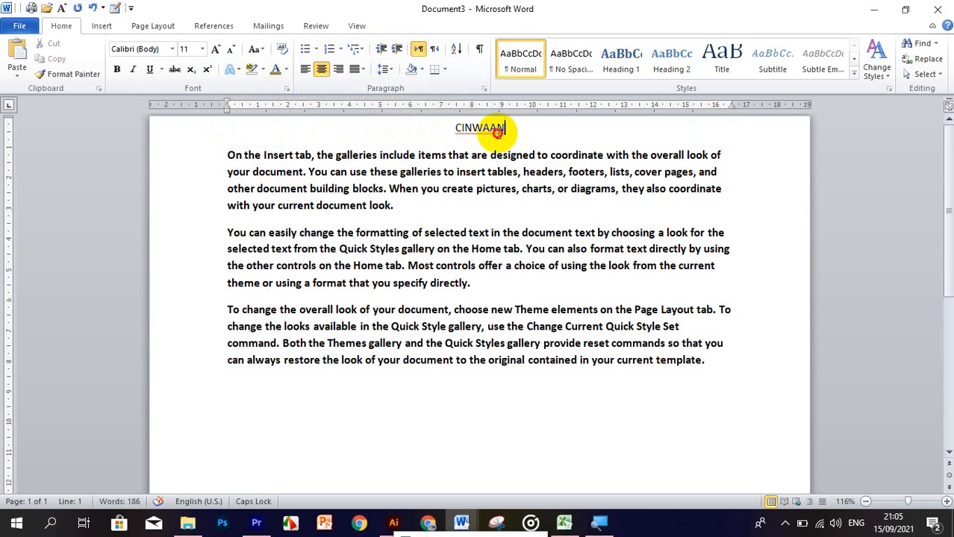
{"action": "left_click_drag", "start_coordinate": [506, 131], "coordinate": [434, 133]}
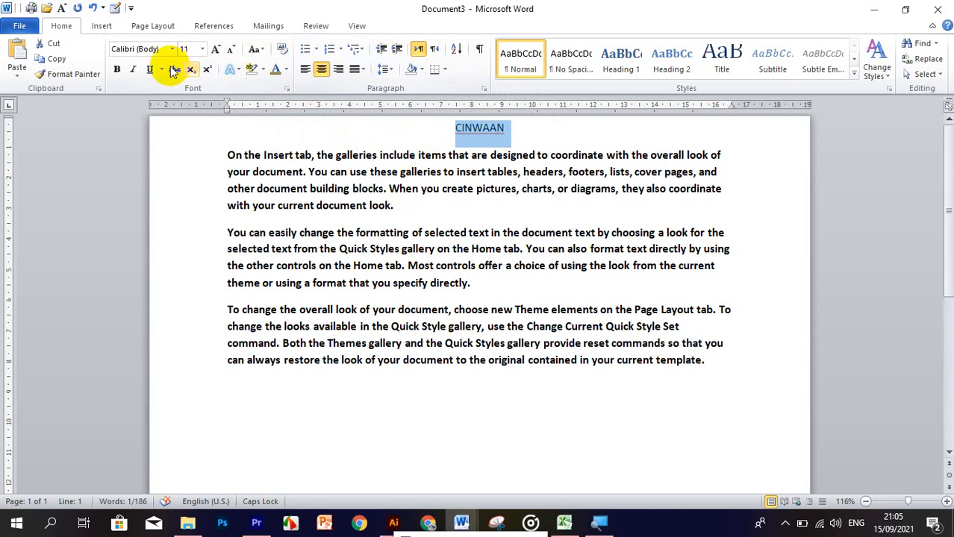
{"action": "left_click", "coordinate": [117, 70]}
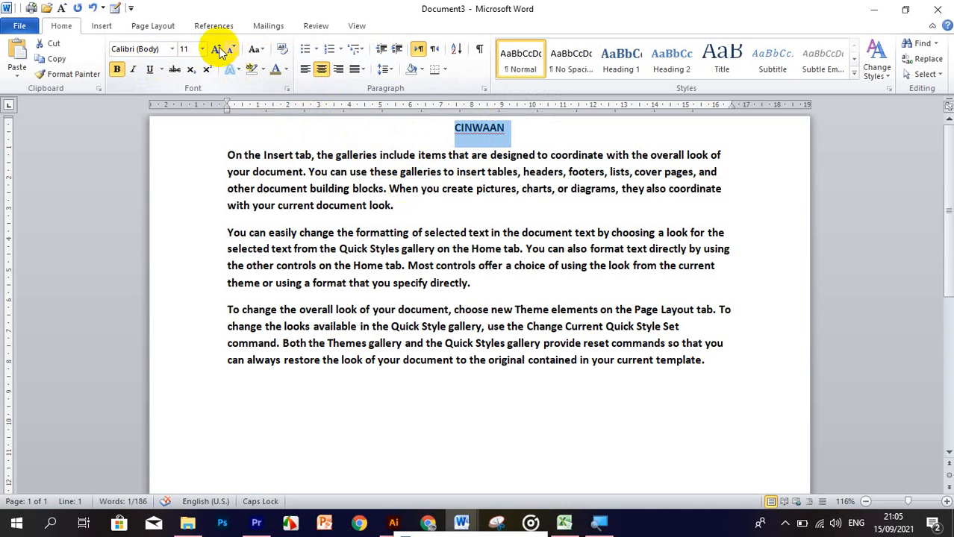
{"action": "left_click", "coordinate": [216, 50]}
{"action": "left_click", "coordinate": [216, 49]}
{"action": "left_click", "coordinate": [373, 190]}
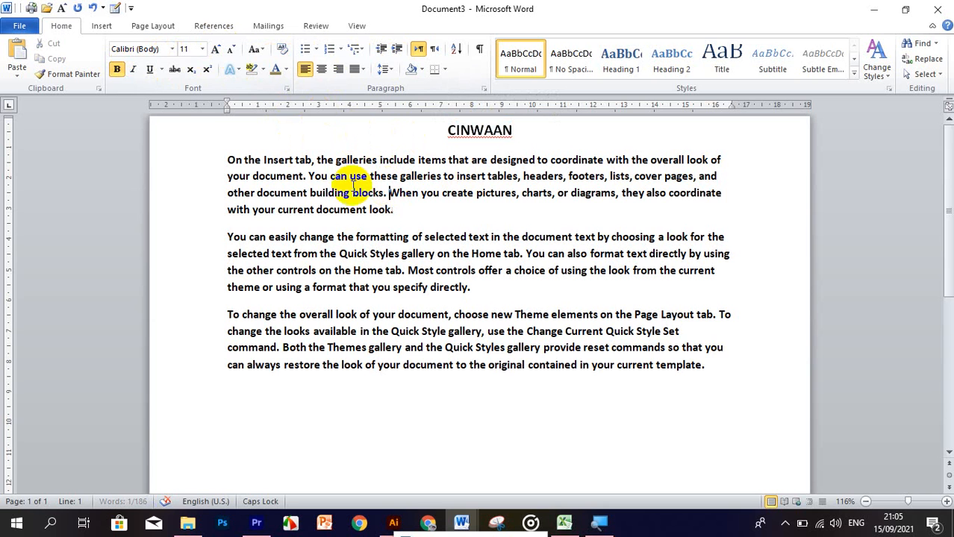
Step: Set the line spacing of the three body paragraphs to 1.5
{"action": "left_click_drag", "start_coordinate": [227, 159], "coordinate": [713, 373]}
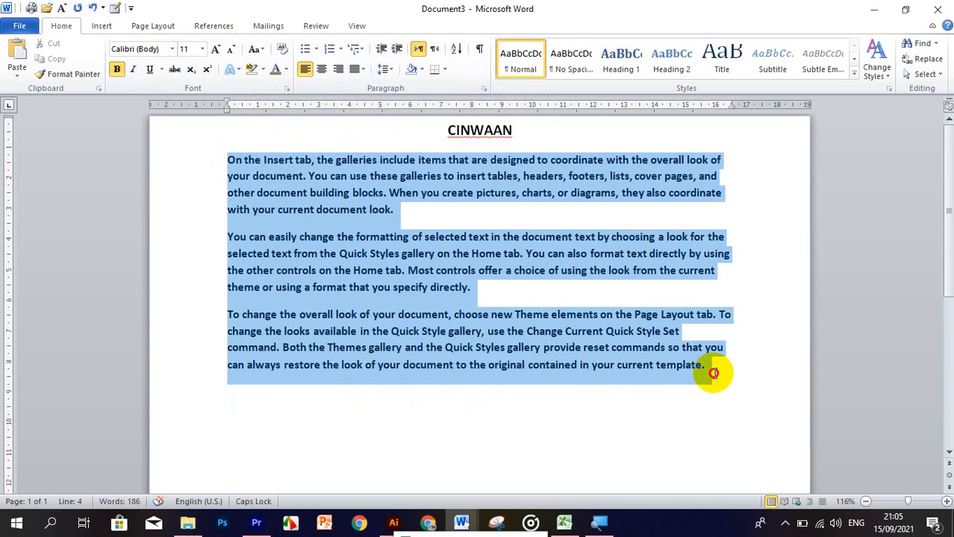
{"action": "left_click", "coordinate": [221, 193]}
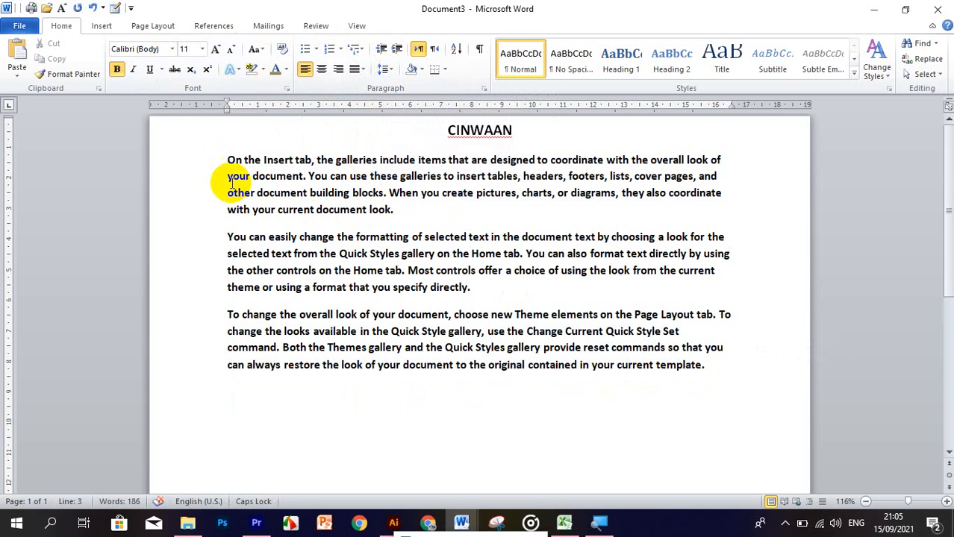
{"action": "left_click_drag", "start_coordinate": [223, 161], "coordinate": [703, 378]}
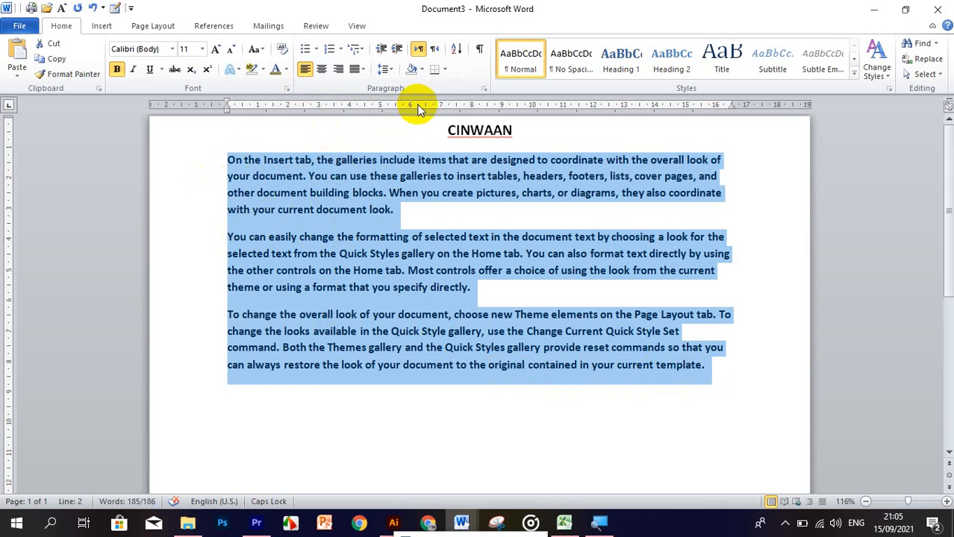
{"action": "left_click", "coordinate": [395, 73]}
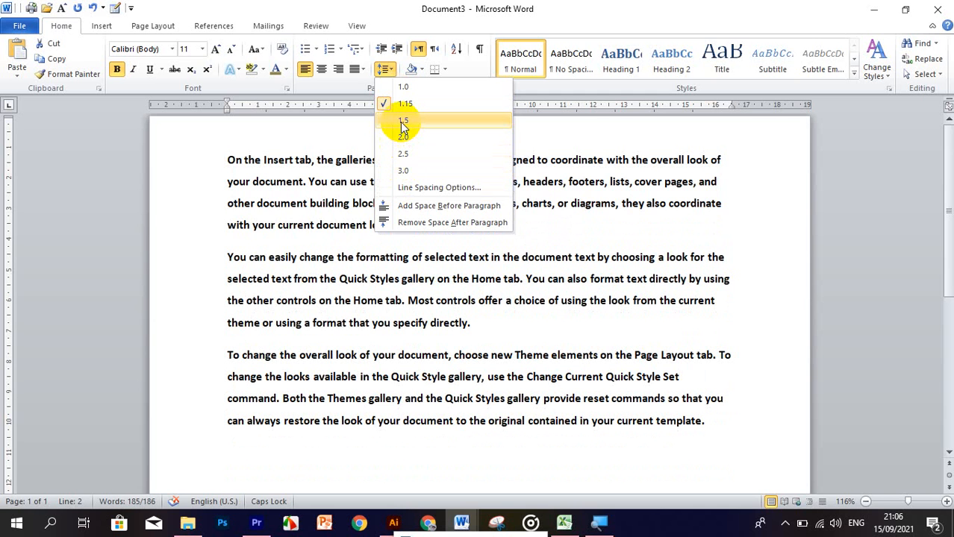
{"action": "left_click", "coordinate": [402, 121]}
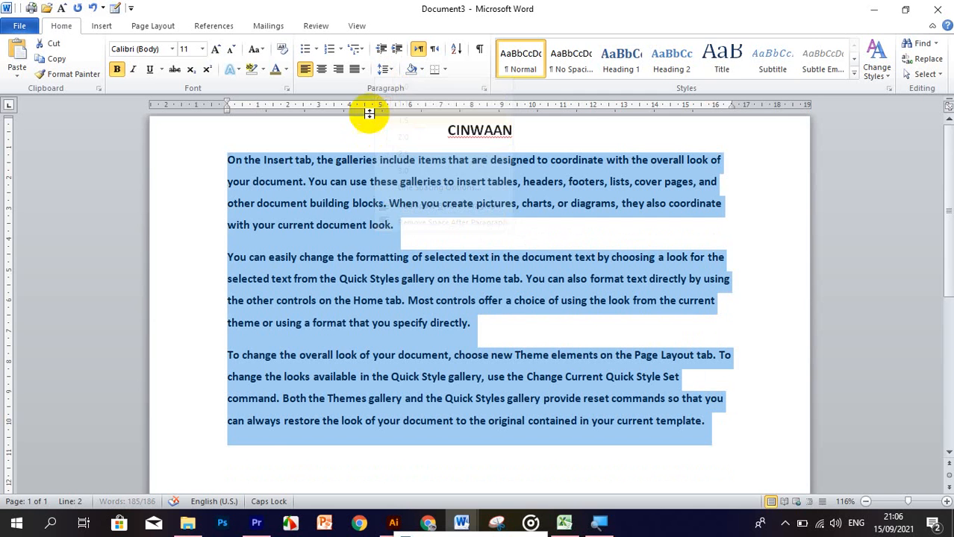
Step: Set the line spacing of the three body paragraphs to Multiple at 3 through the line spacing options
{"action": "left_click", "coordinate": [387, 68]}
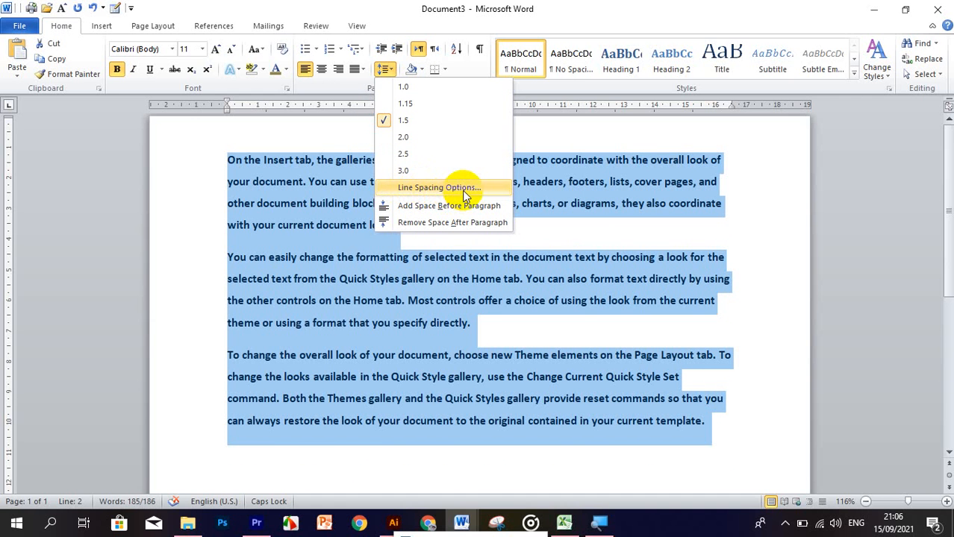
{"action": "left_click", "coordinate": [462, 190]}
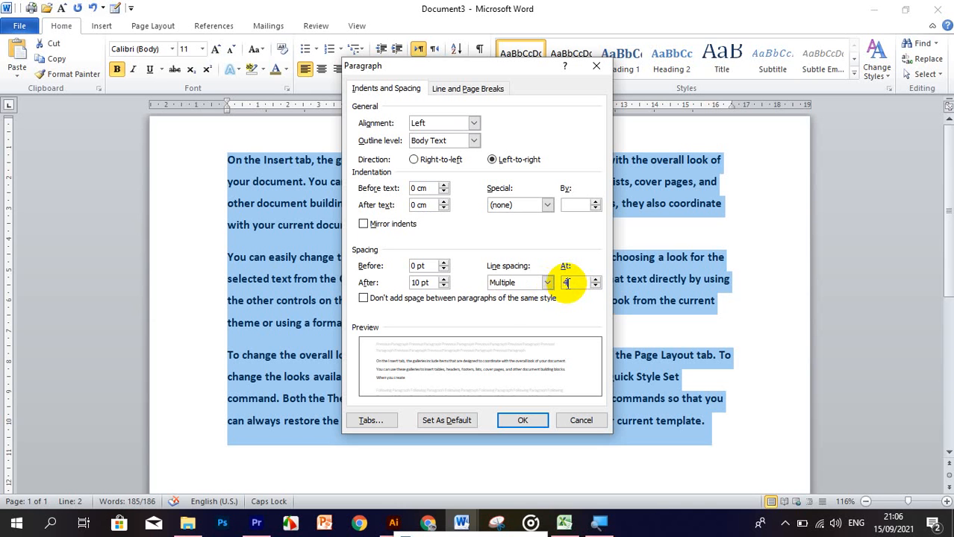
{"action": "left_click", "coordinate": [547, 282]}
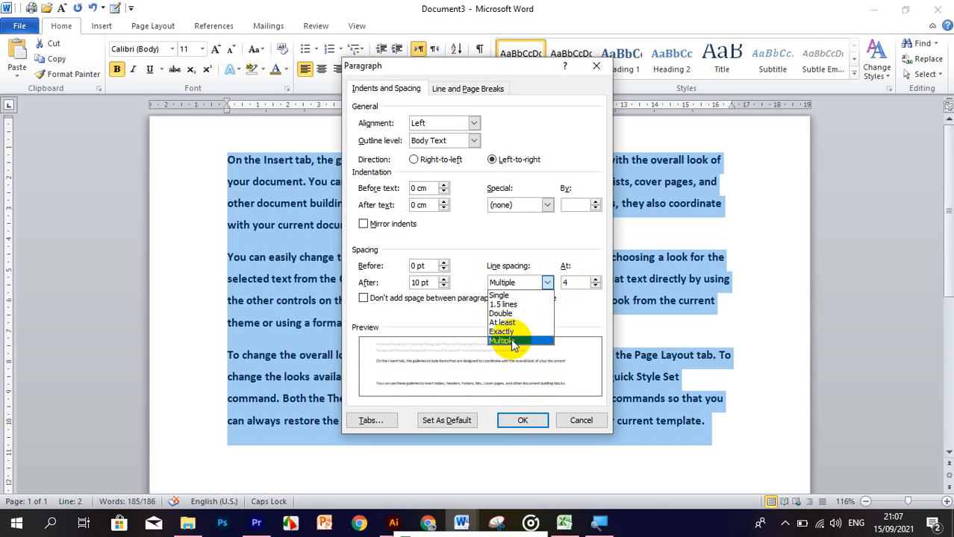
{"action": "left_click", "coordinate": [510, 340]}
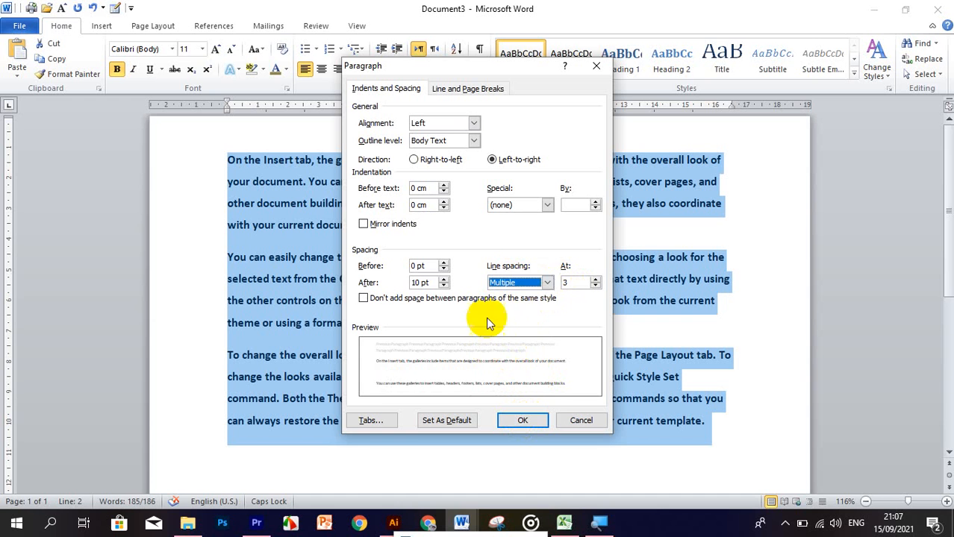
{"action": "left_click", "coordinate": [520, 422]}
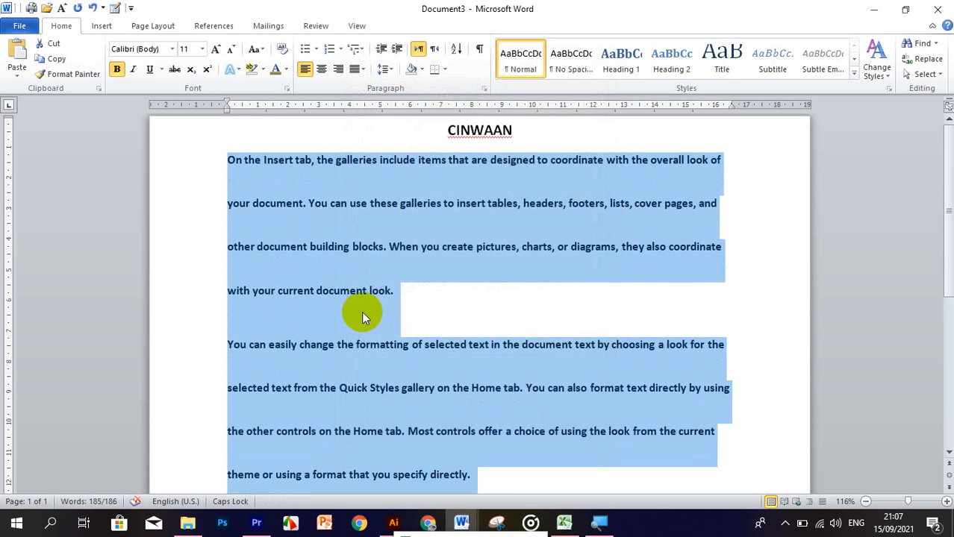
Step: Set the line spacing of the three body paragraphs to Multiple at 6 through the line spacing options
{"action": "left_click", "coordinate": [385, 69]}
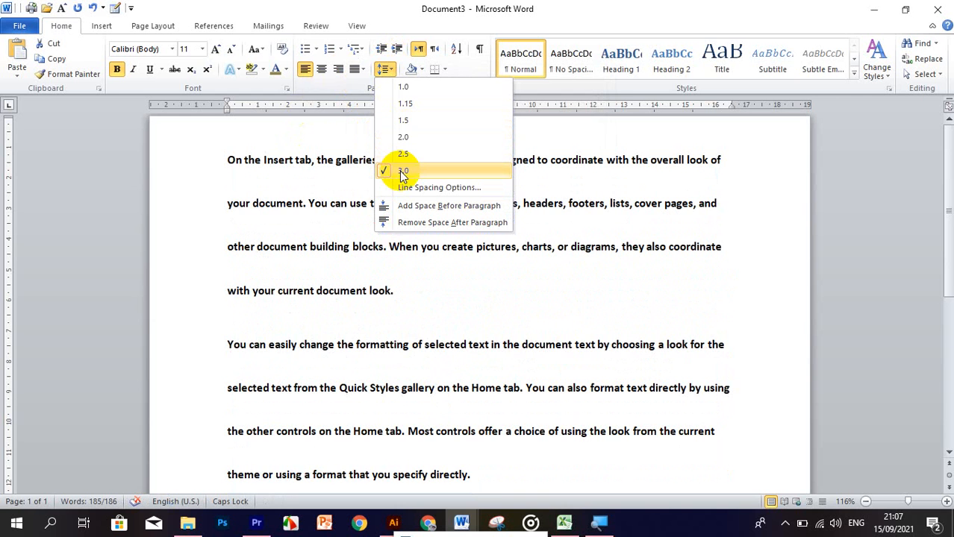
{"action": "left_click", "coordinate": [407, 187]}
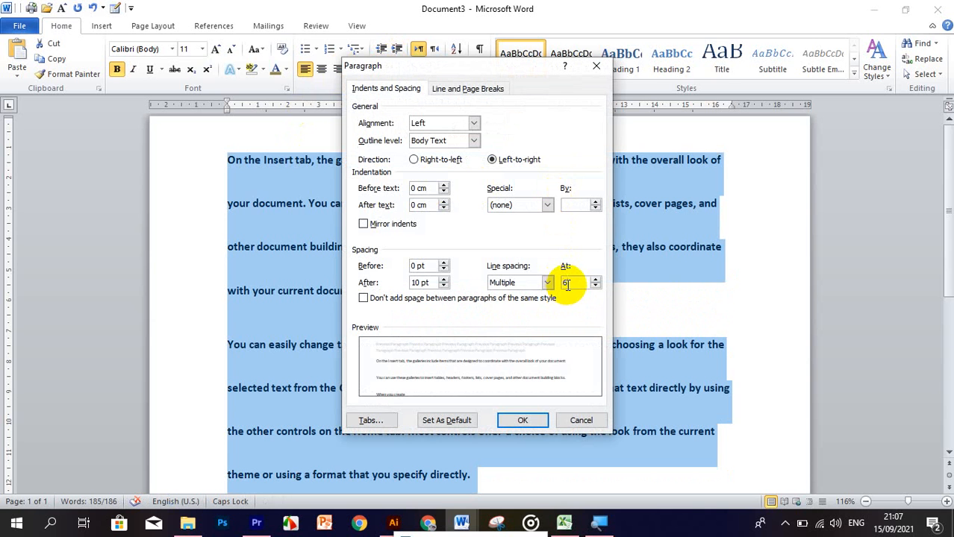
{"action": "left_click", "coordinate": [567, 284]}
{"action": "type", "text": "6"}
{"action": "left_click", "coordinate": [506, 420]}
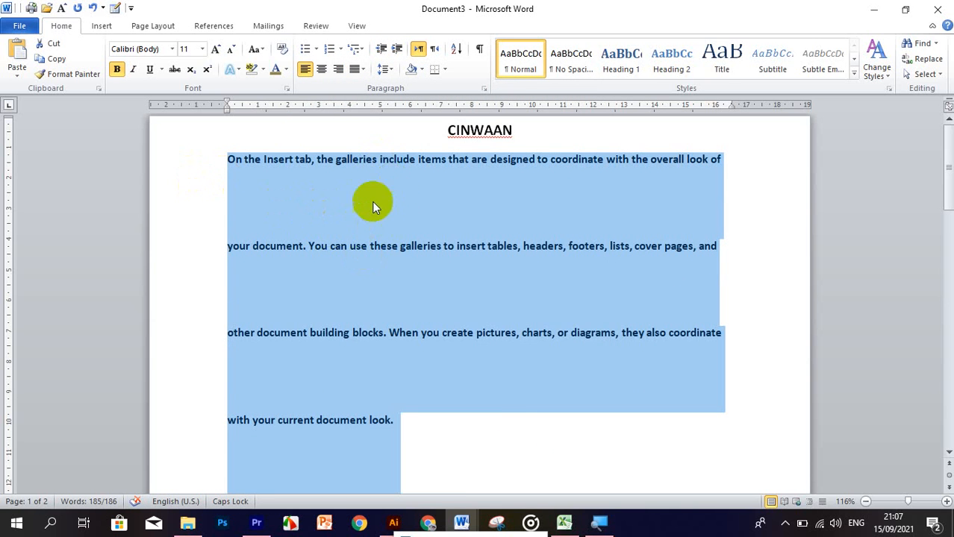
Step: Enable "Don't add space between paragraphs of the same style" for the three body paragraphs
{"action": "left_click", "coordinate": [394, 70]}
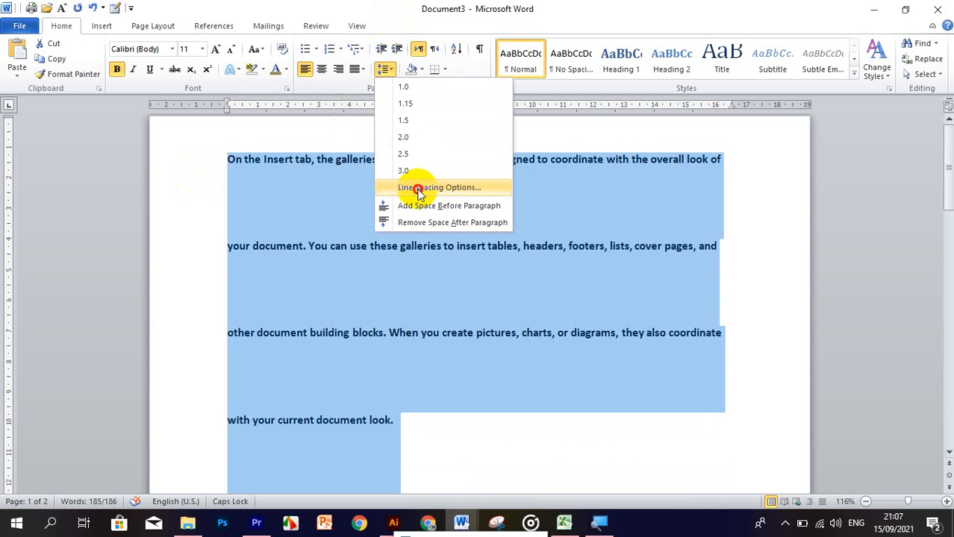
{"action": "left_click", "coordinate": [419, 190]}
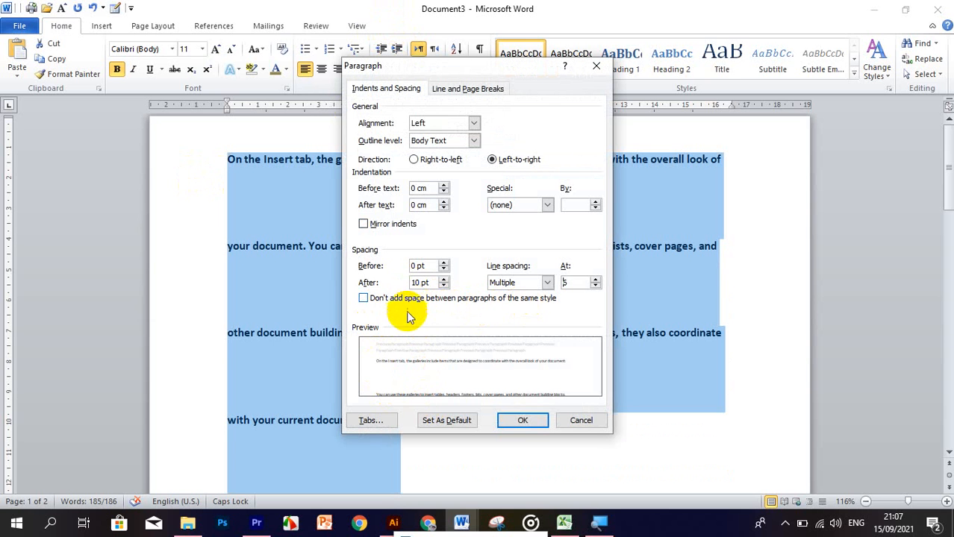
{"action": "left_click", "coordinate": [365, 298]}
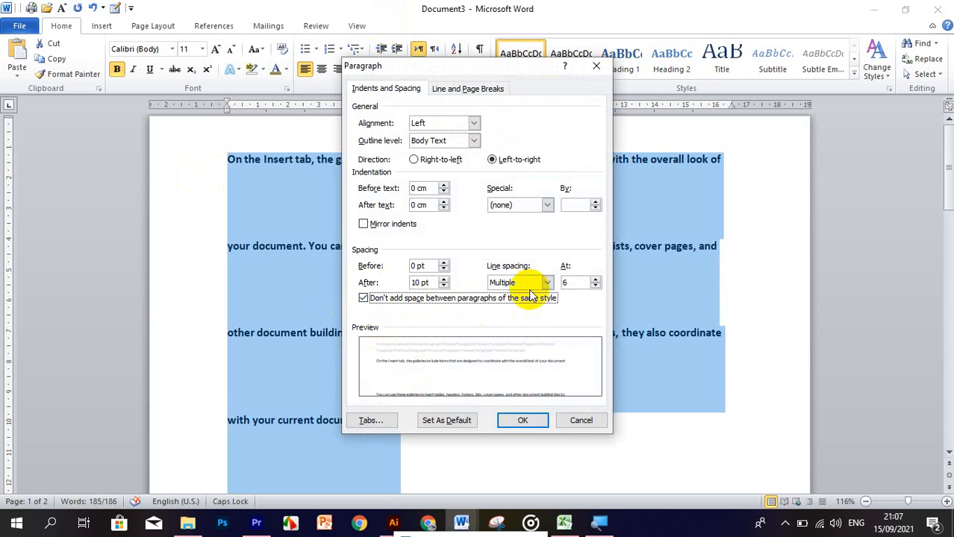
{"action": "left_click", "coordinate": [532, 420]}
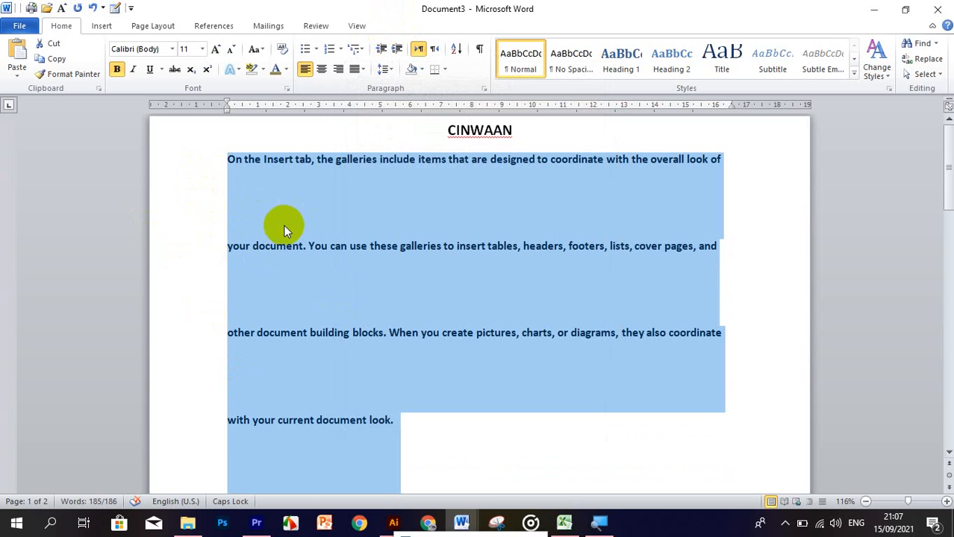
Step: Try line spacings of 1.5 and 2.5 on the three body paragraphs
{"action": "left_click", "coordinate": [385, 70]}
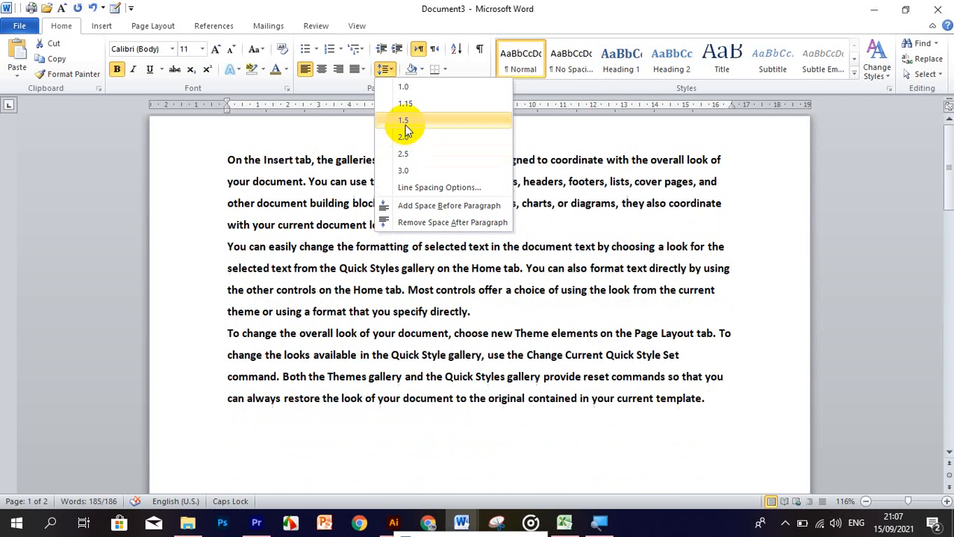
{"action": "left_click", "coordinate": [404, 123]}
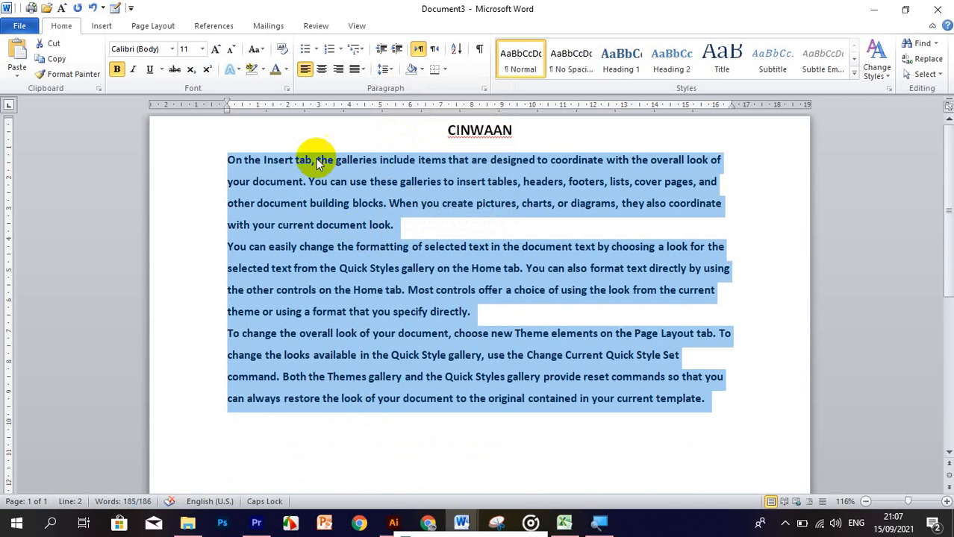
{"action": "left_click", "coordinate": [387, 69]}
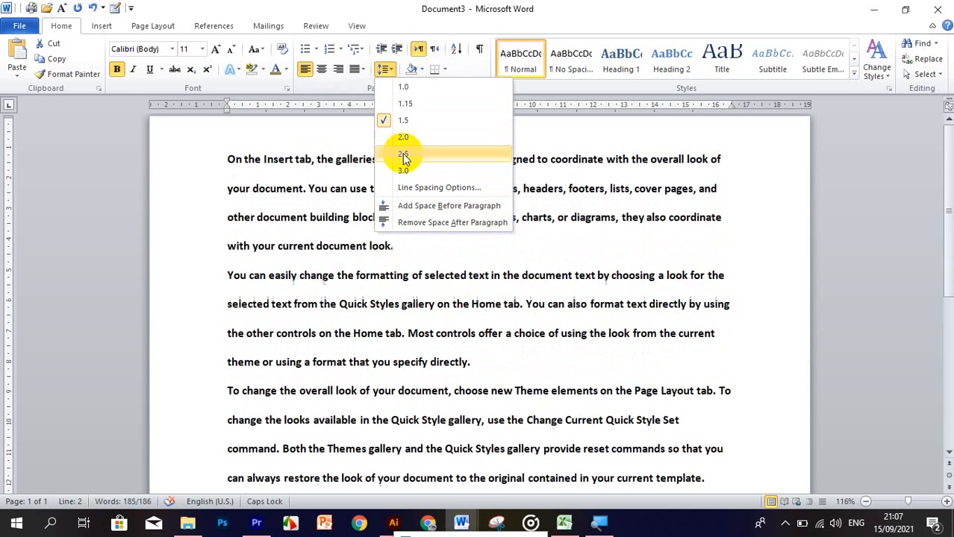
{"action": "left_click", "coordinate": [404, 156]}
Step: Add space before the three body paragraphs and deselect the text
{"action": "left_click", "coordinate": [390, 73]}
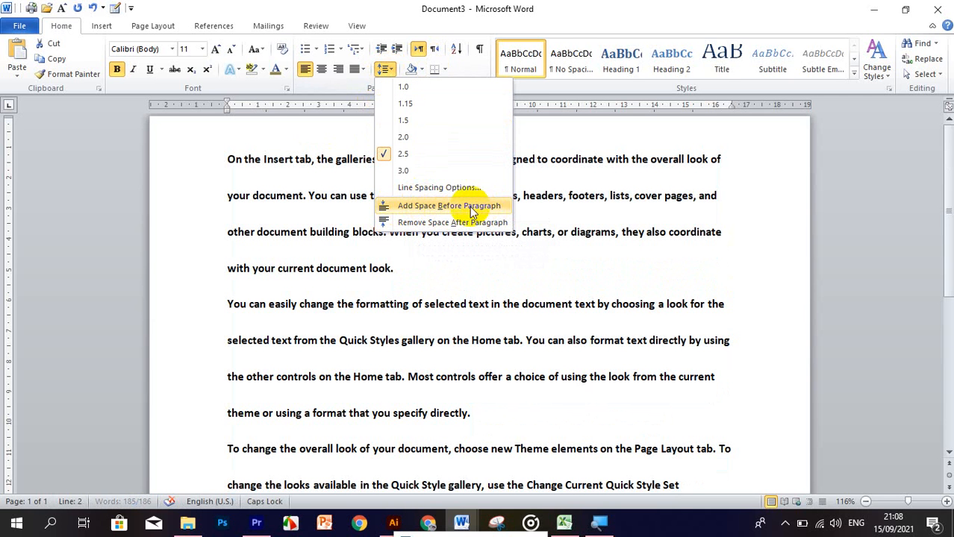
{"action": "left_click", "coordinate": [407, 204]}
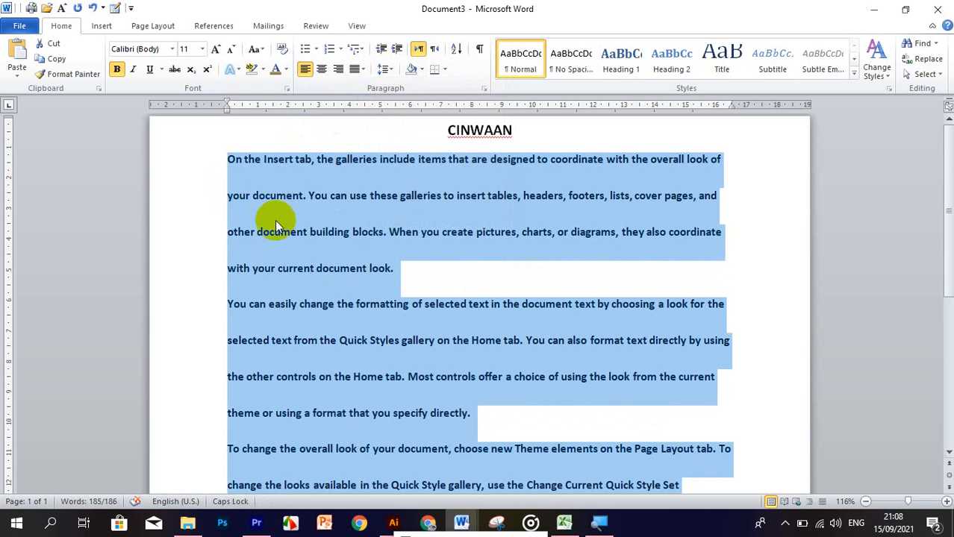
{"action": "left_click", "coordinate": [343, 226]}
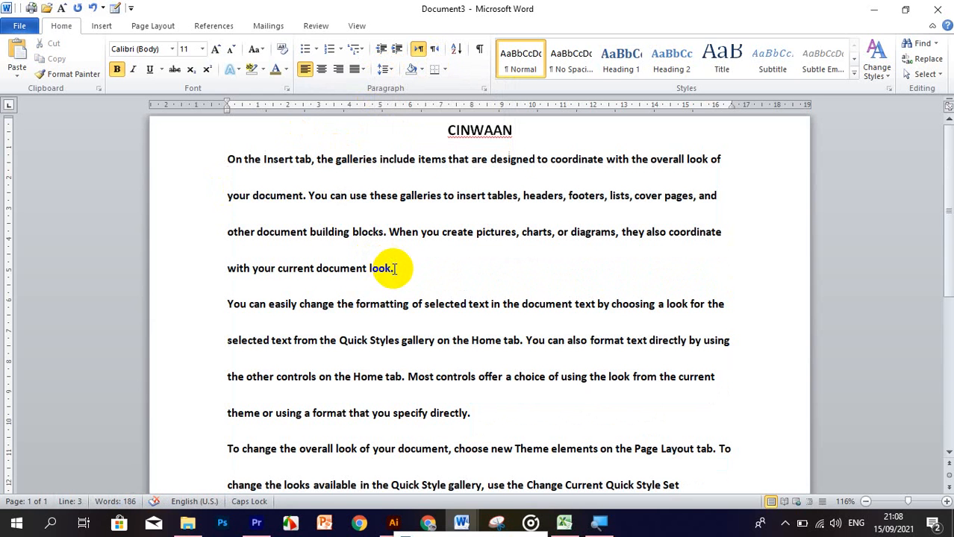
Step: Insert an empty line after the first body paragraph and remove it again
{"action": "left_click", "coordinate": [394, 269]}
{"action": "key", "text": "Return"}
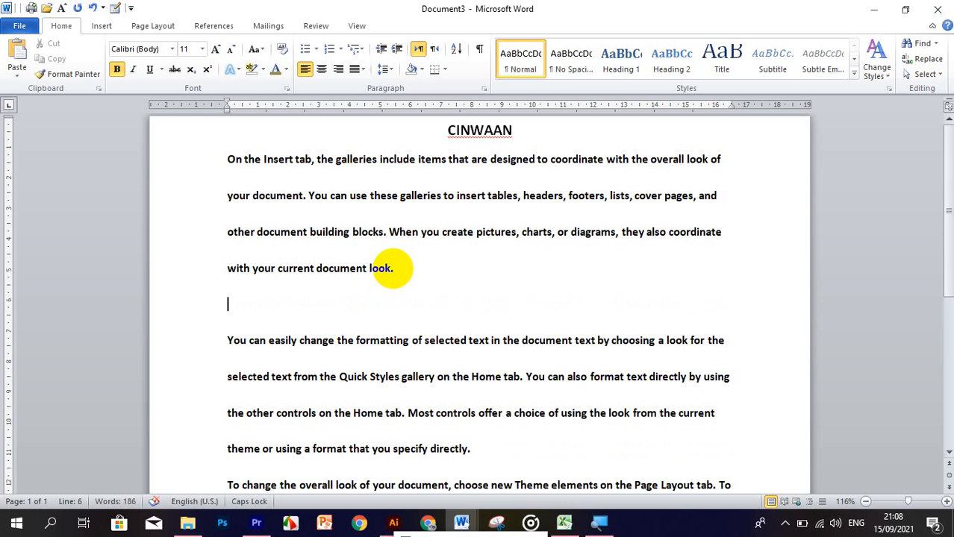
{"action": "key", "text": "BackSpace"}
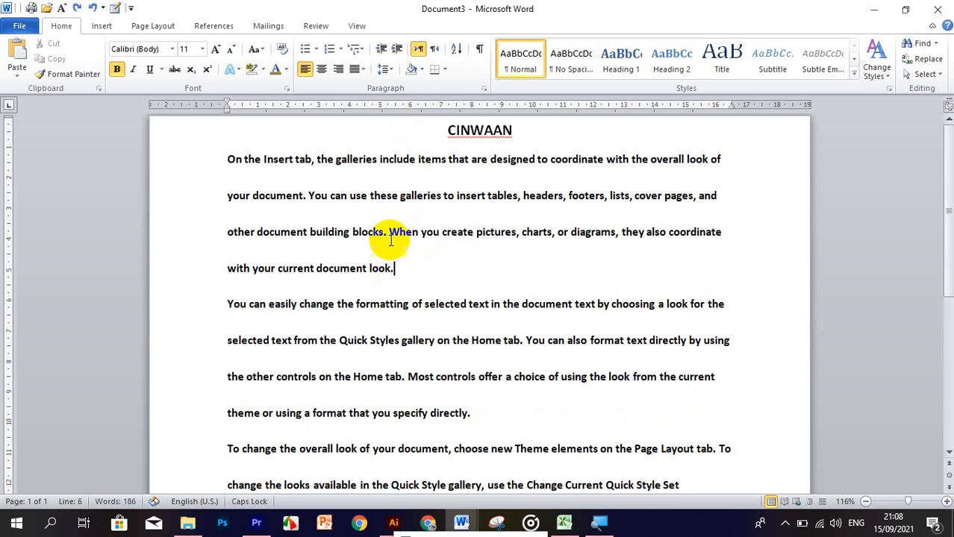
Step: Remove the space after every paragraph in the document, including the CINWAAN heading
{"action": "key", "text": "ctrl+a"}
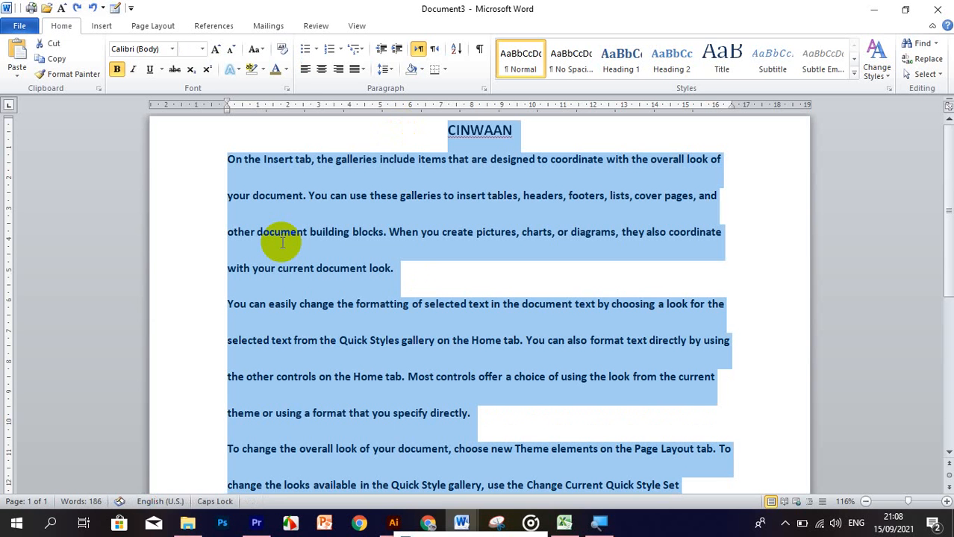
{"action": "left_click", "coordinate": [384, 69]}
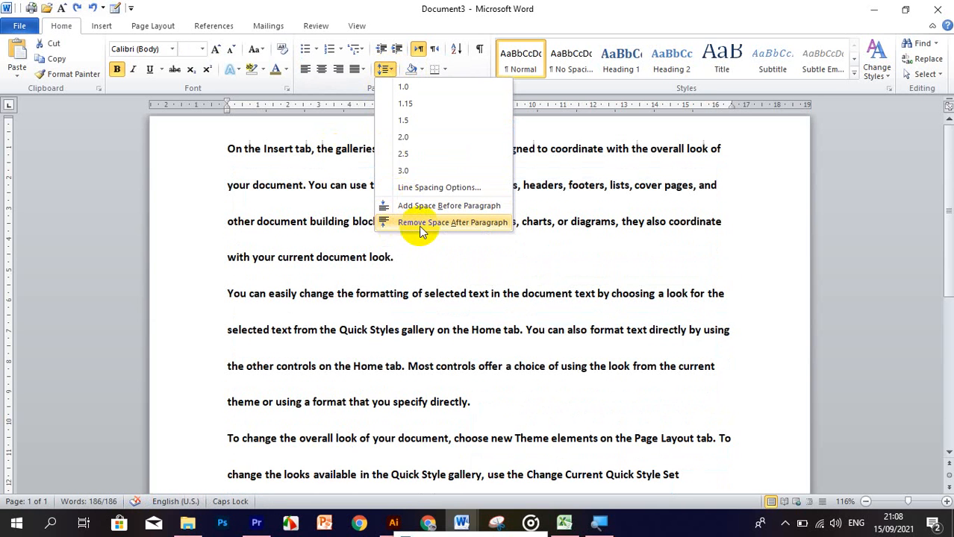
{"action": "left_click", "coordinate": [437, 226]}
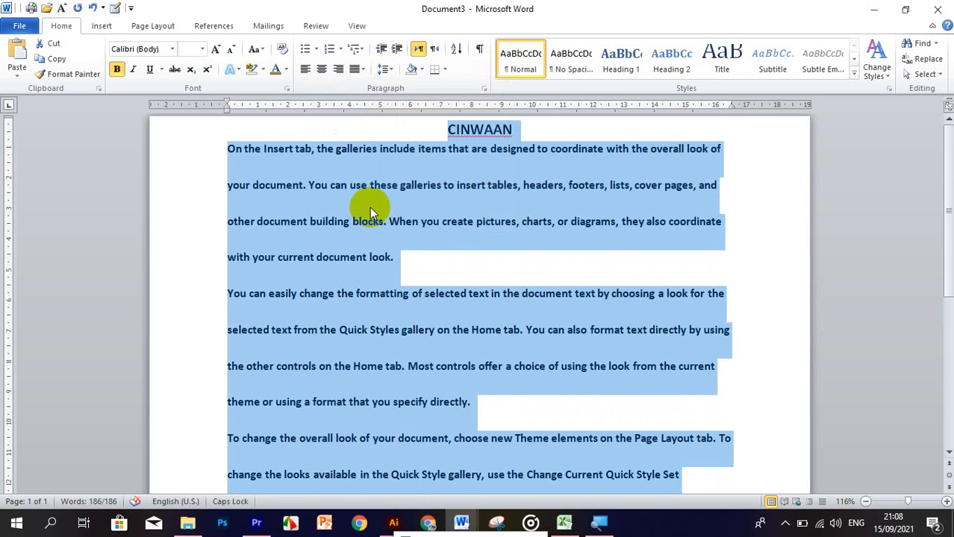
Step: Set the line spacing of the whole document to 1.5 and deselect the text
{"action": "left_click", "coordinate": [386, 68]}
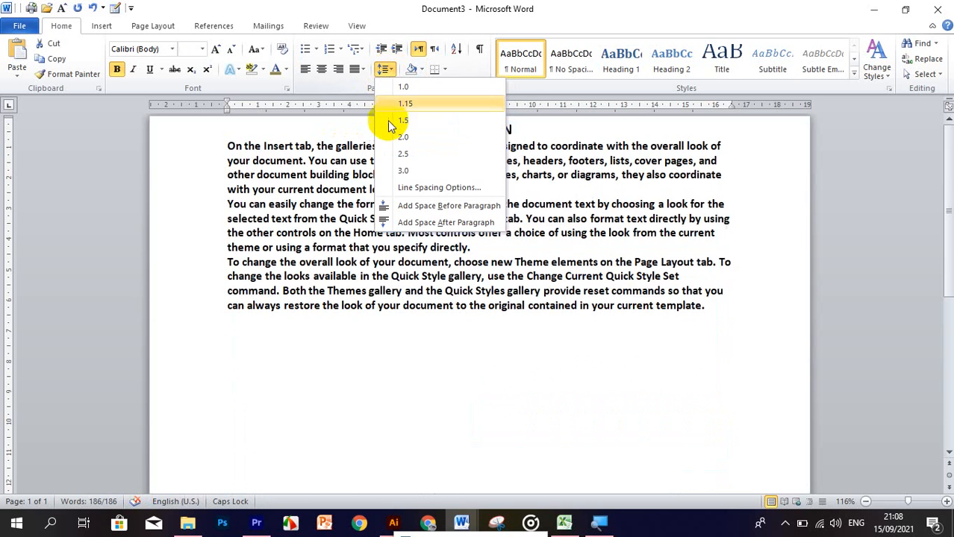
{"action": "left_click", "coordinate": [401, 123]}
{"action": "left_click", "coordinate": [294, 250]}
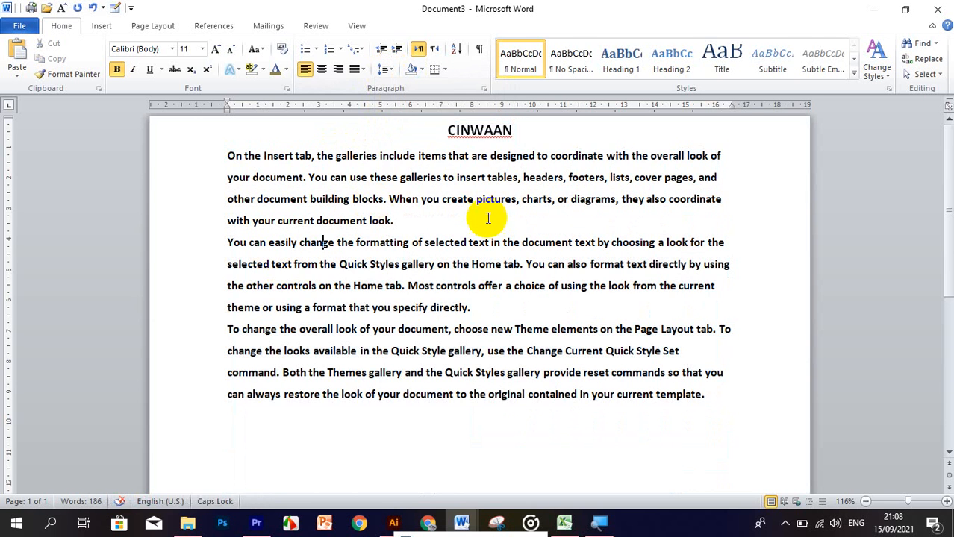